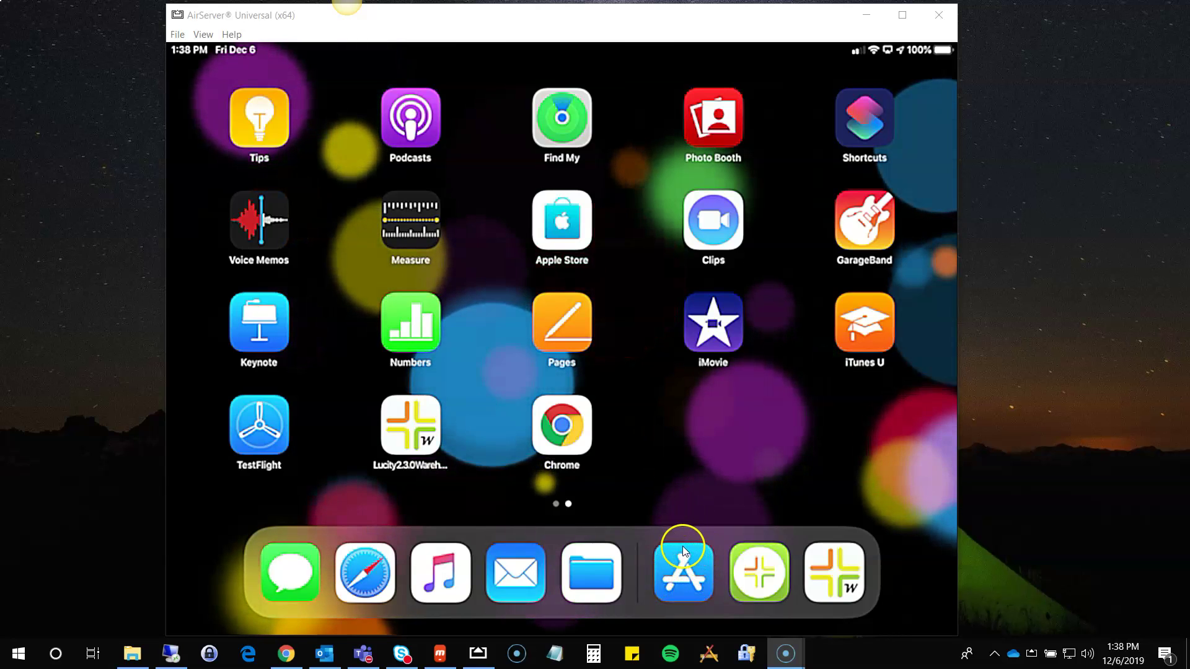
Step: Bring up the mirrored iPad and go to the App Store search page for Lucity 2.0
click(684, 579)
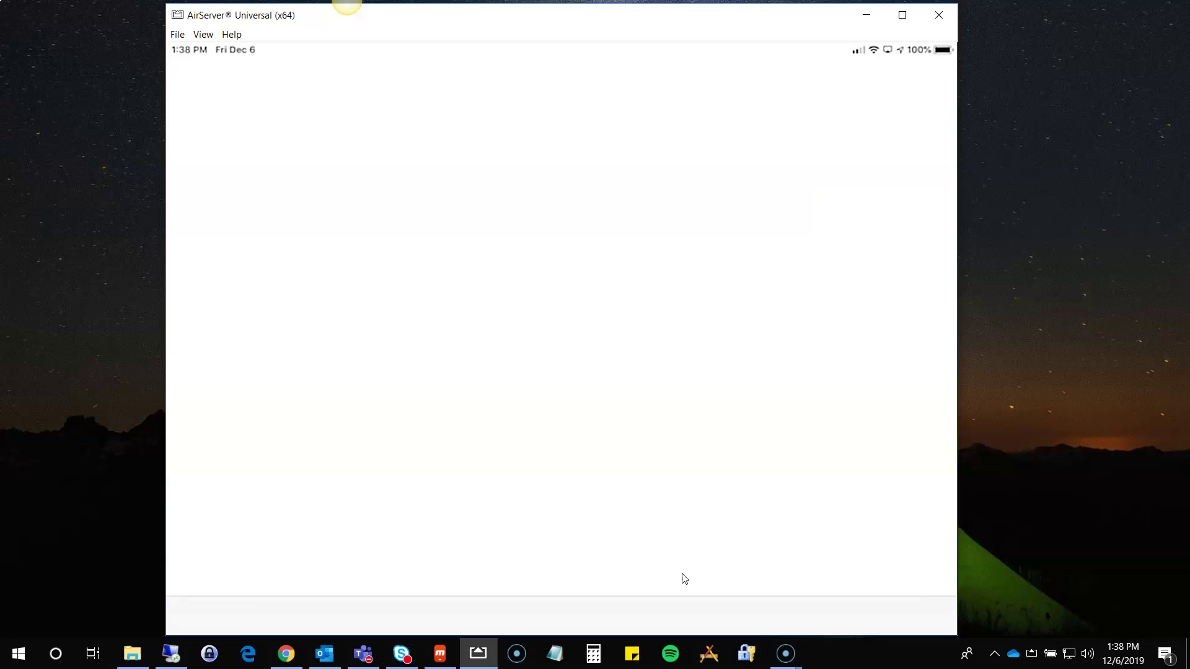
click(673, 548)
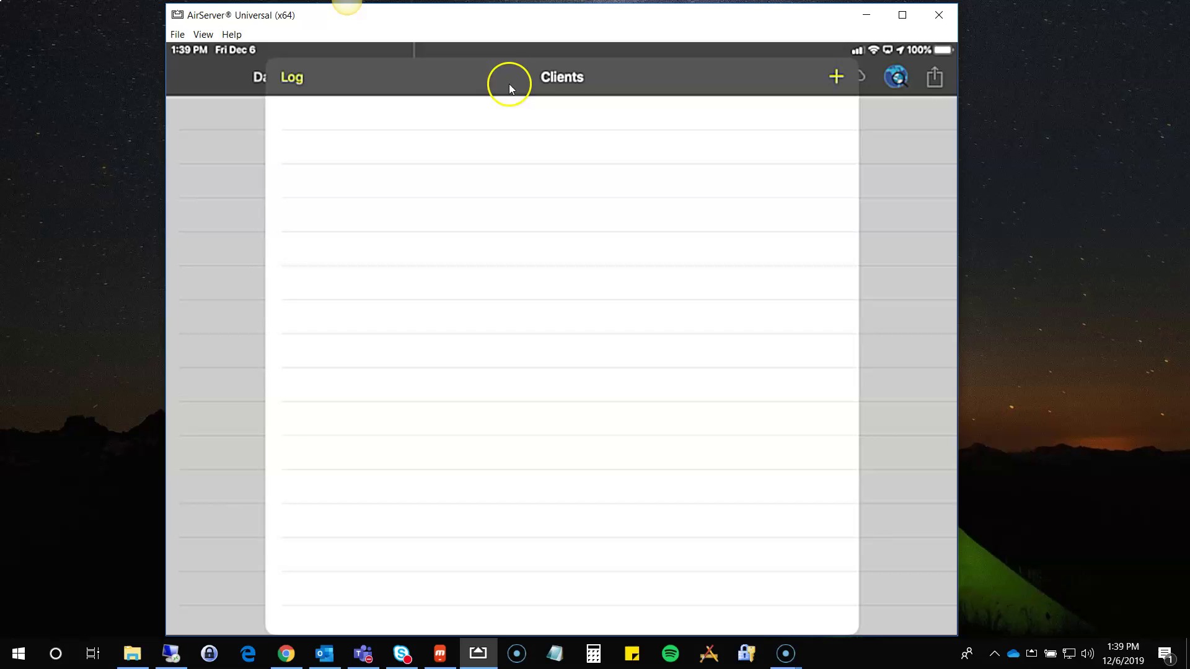
Step: Add a new client configuration named Production, then switch to the Lucity Web page in Chrome
click(837, 76)
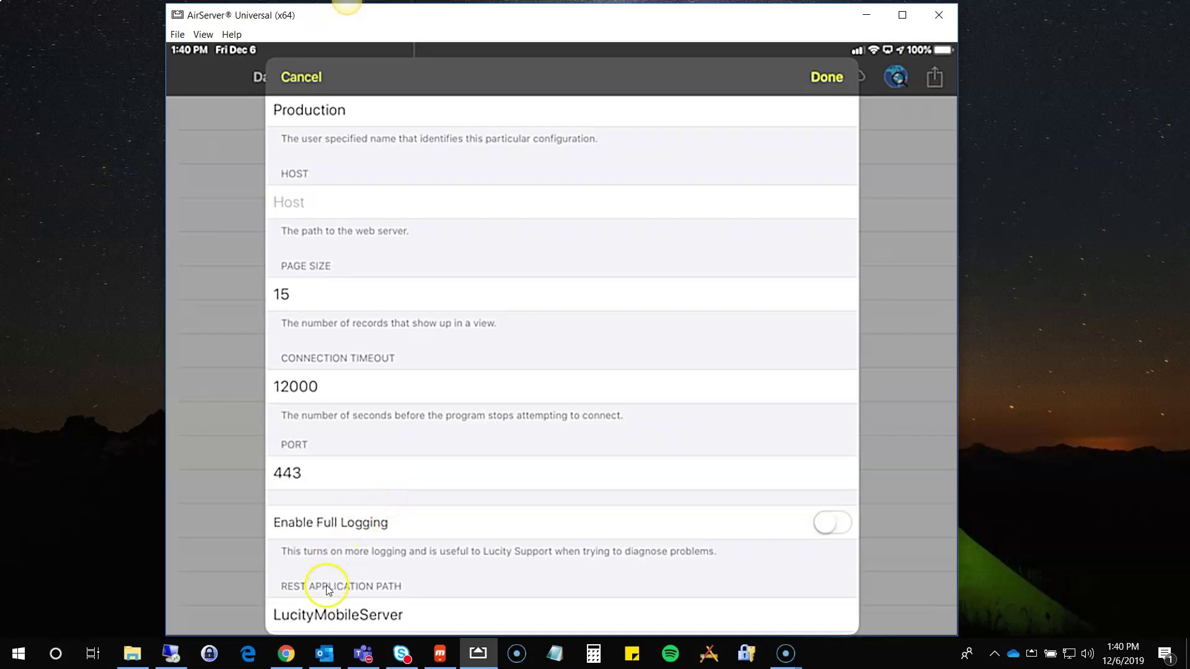
click(287, 656)
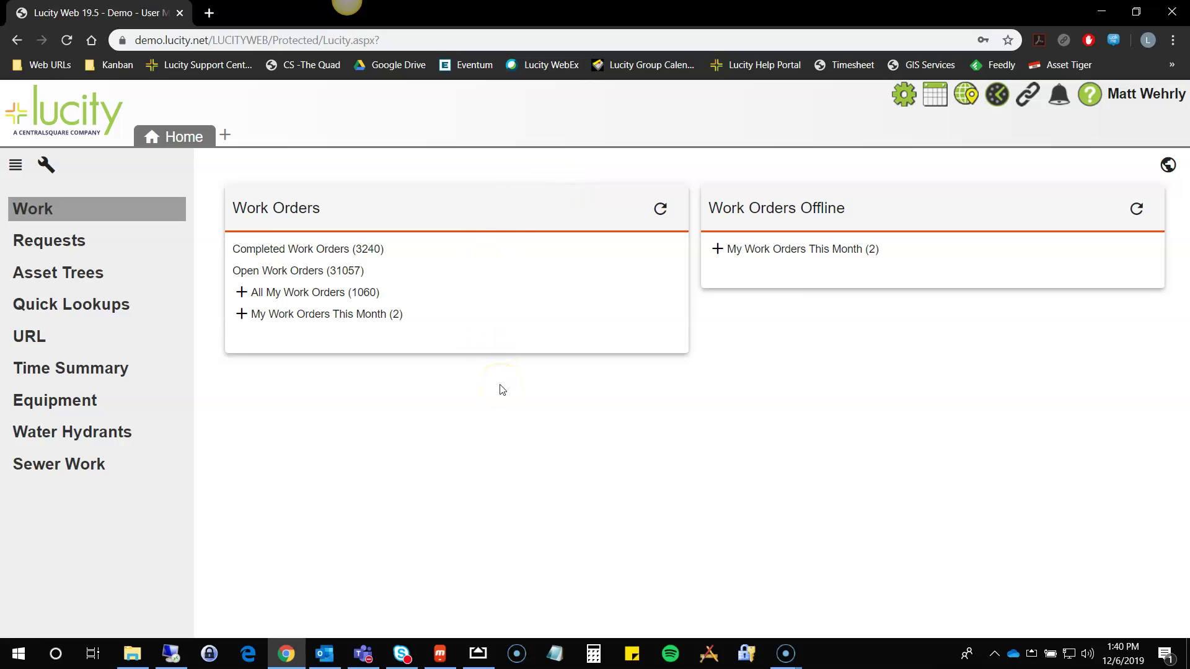
Step: Open System Settings under Settings in the Lucity Web Admin Portal
click(904, 96)
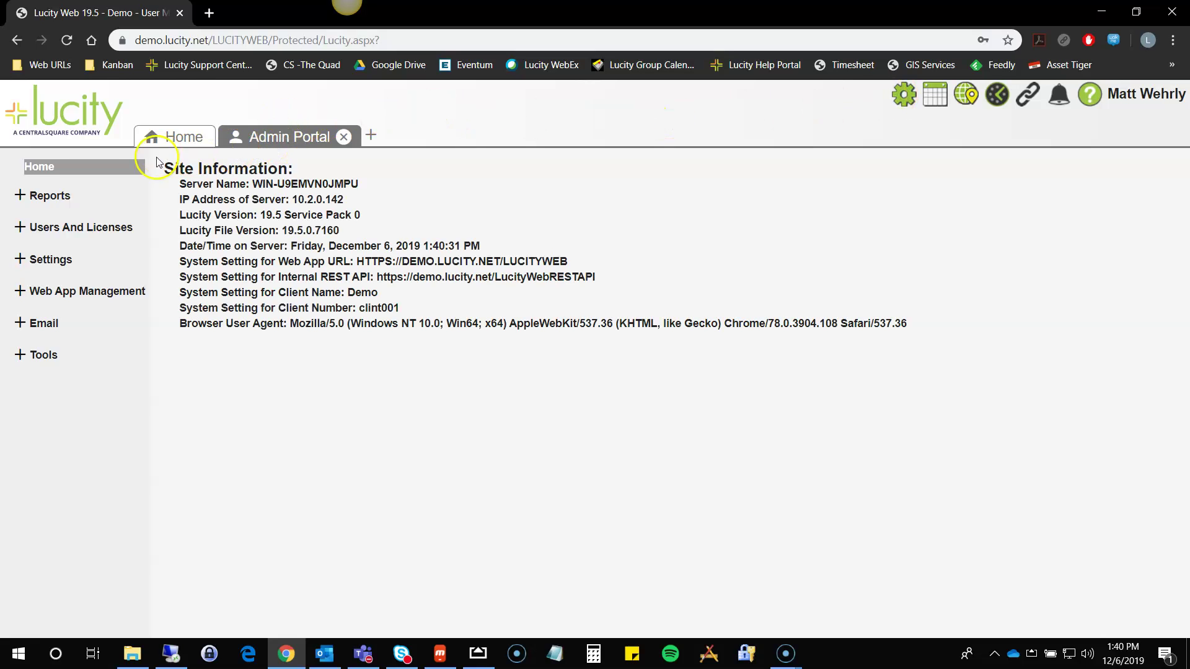
click(23, 258)
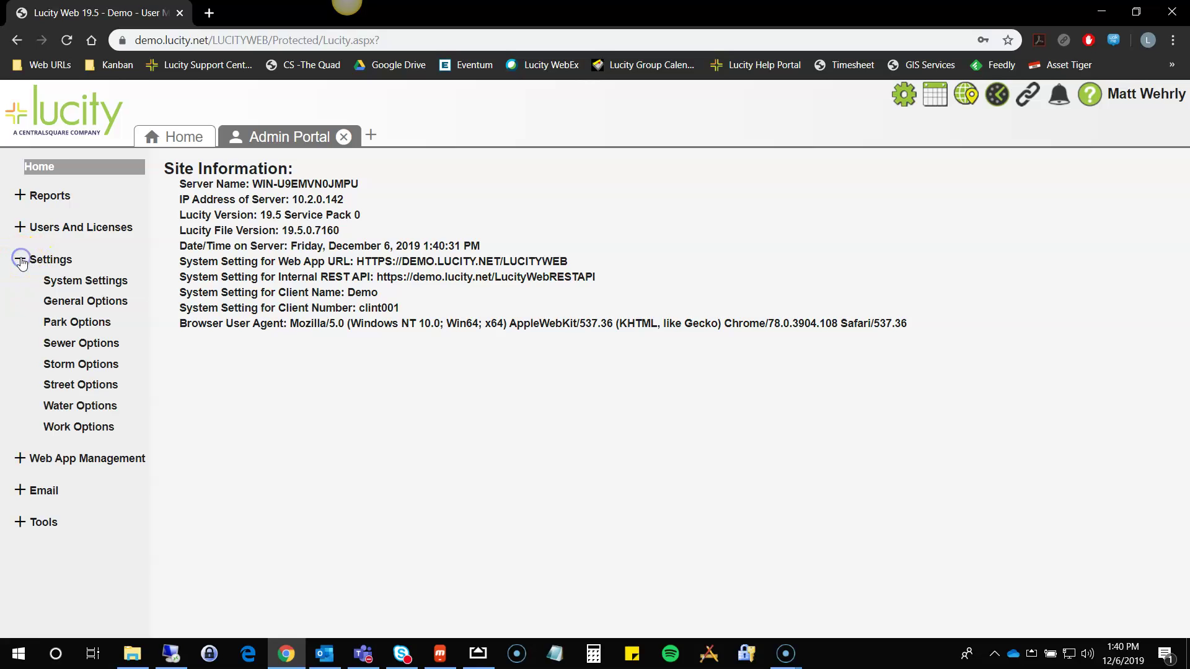
click(73, 282)
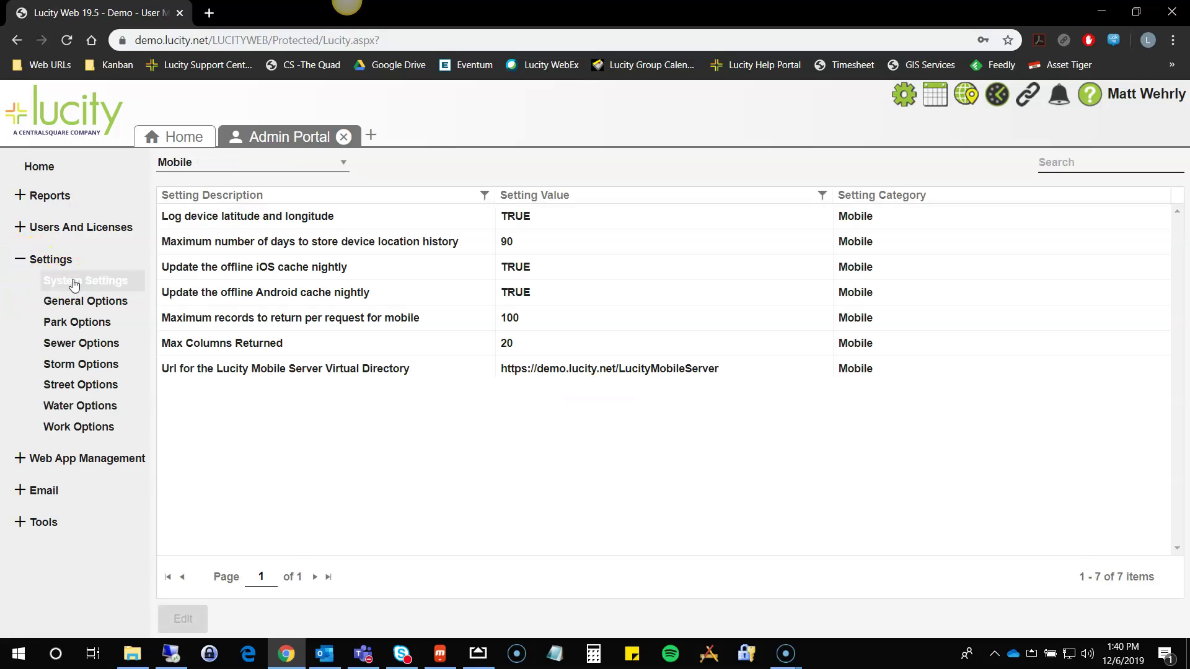
Step: Show the Mobile settings category to read the mobile server URL, then return to the iPad form
click(343, 163)
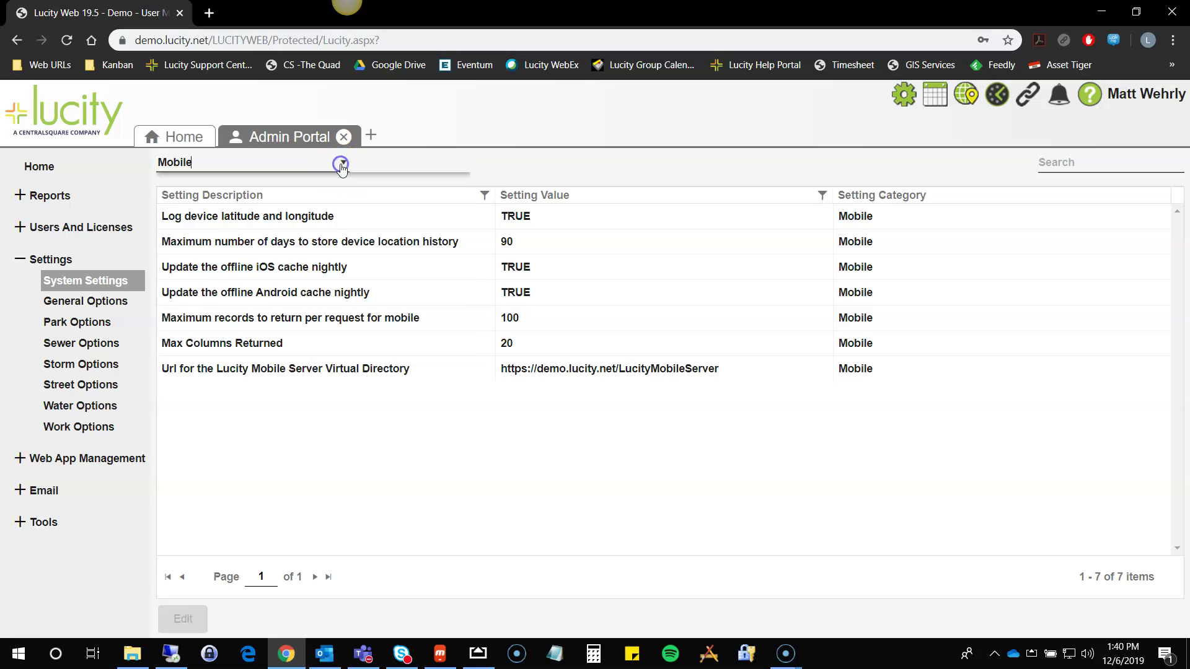
scroll(248, 244, up, 2)
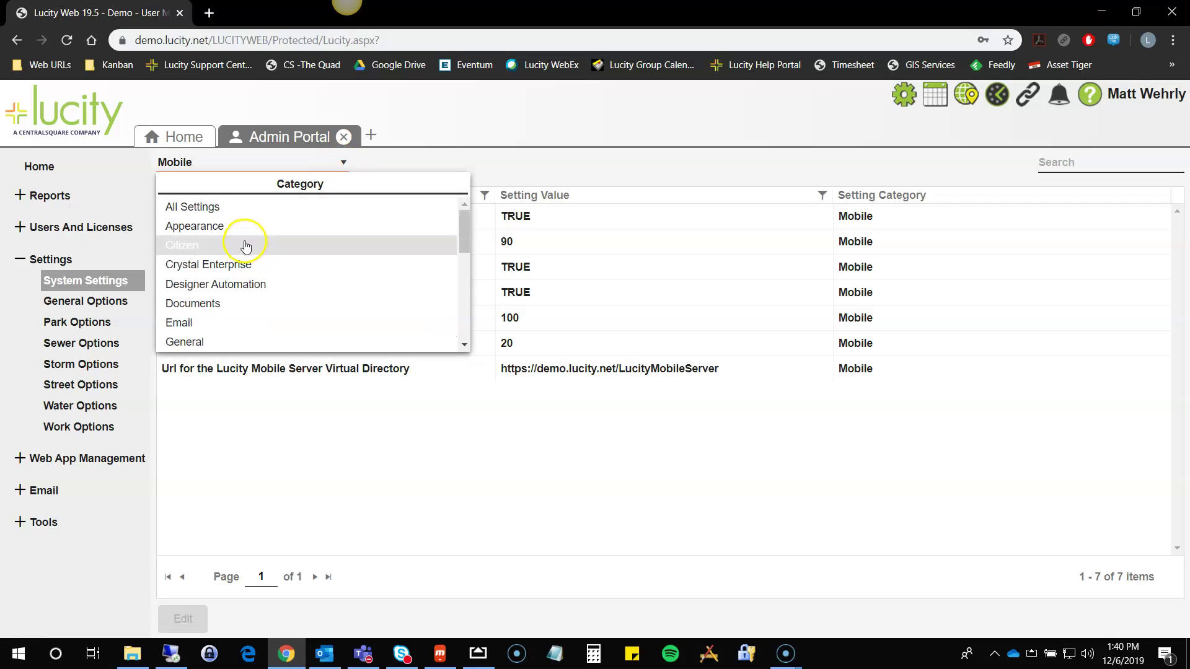
scroll(243, 256, down, 2)
scroll(244, 248, up, 2)
scroll(242, 242, down, 2)
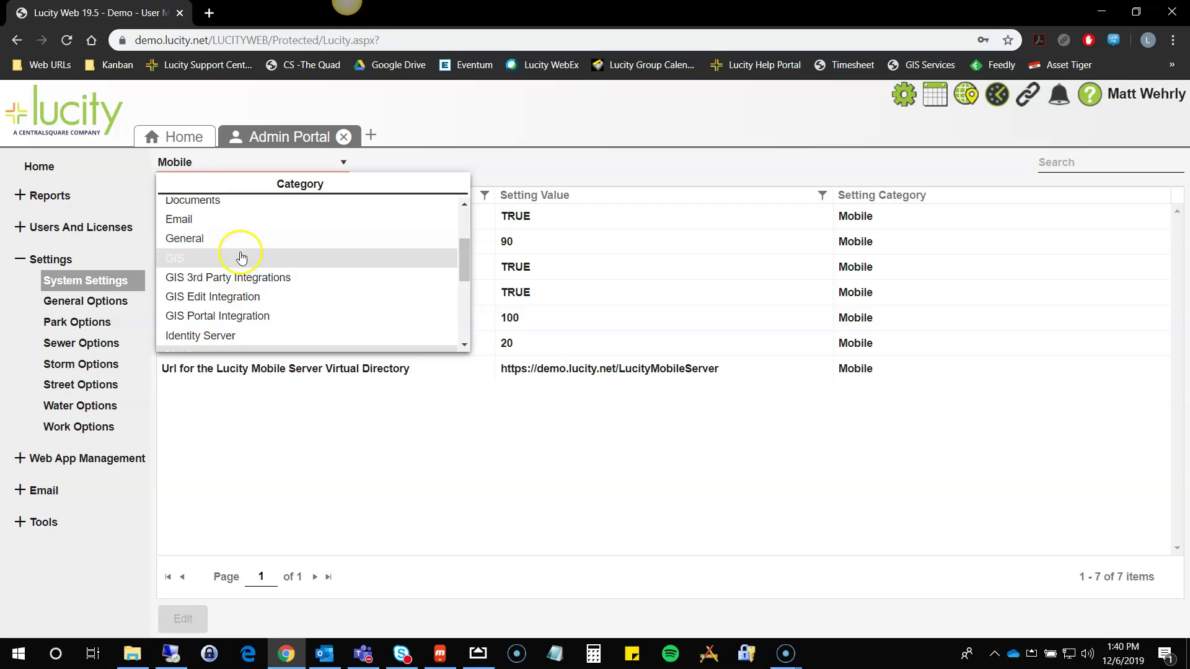
scroll(236, 261, down, 2)
click(226, 252)
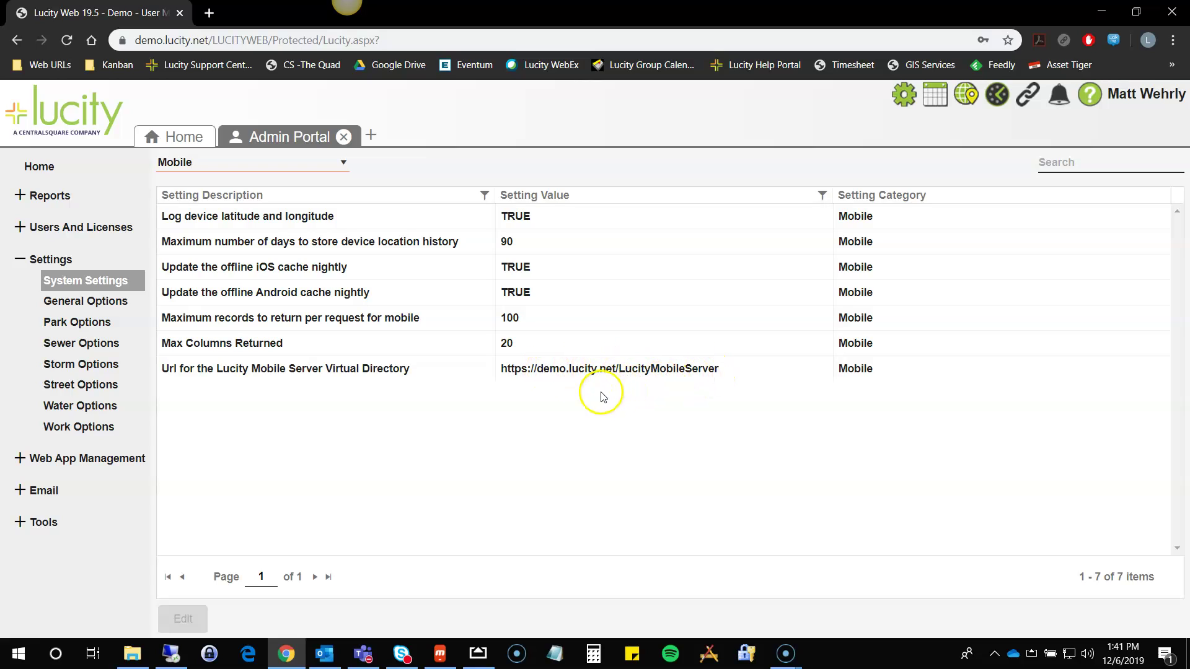
click(468, 660)
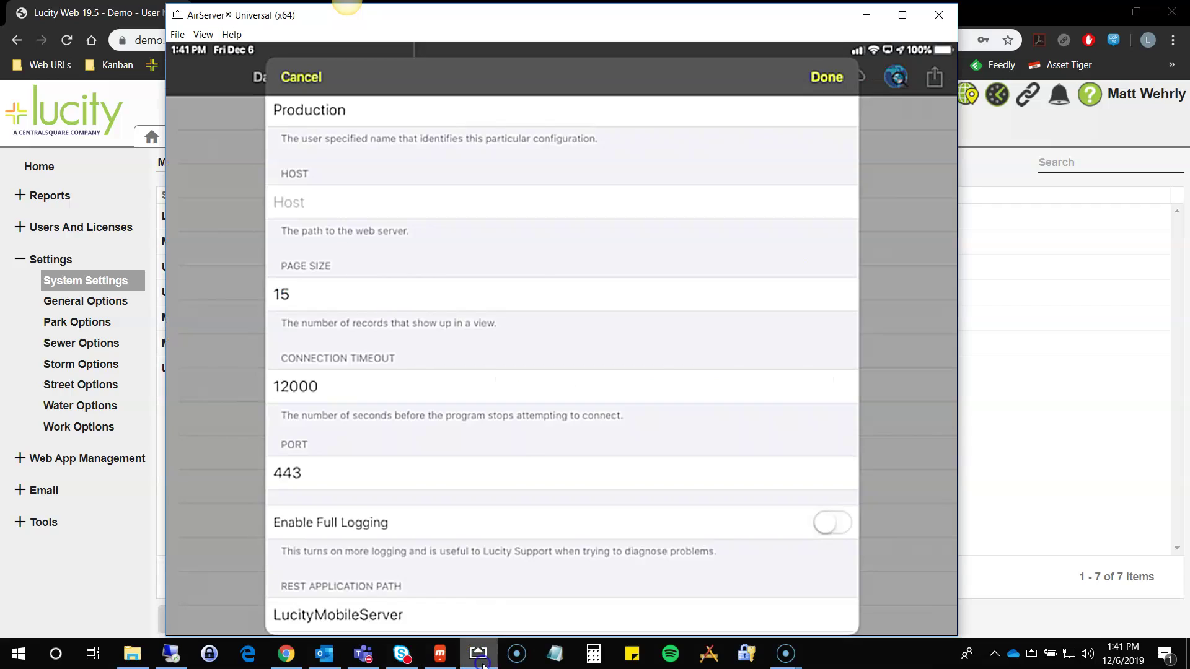
Step: Enter demo.lucity.net as the Production client's host and scroll down to the logging option
click(316, 211)
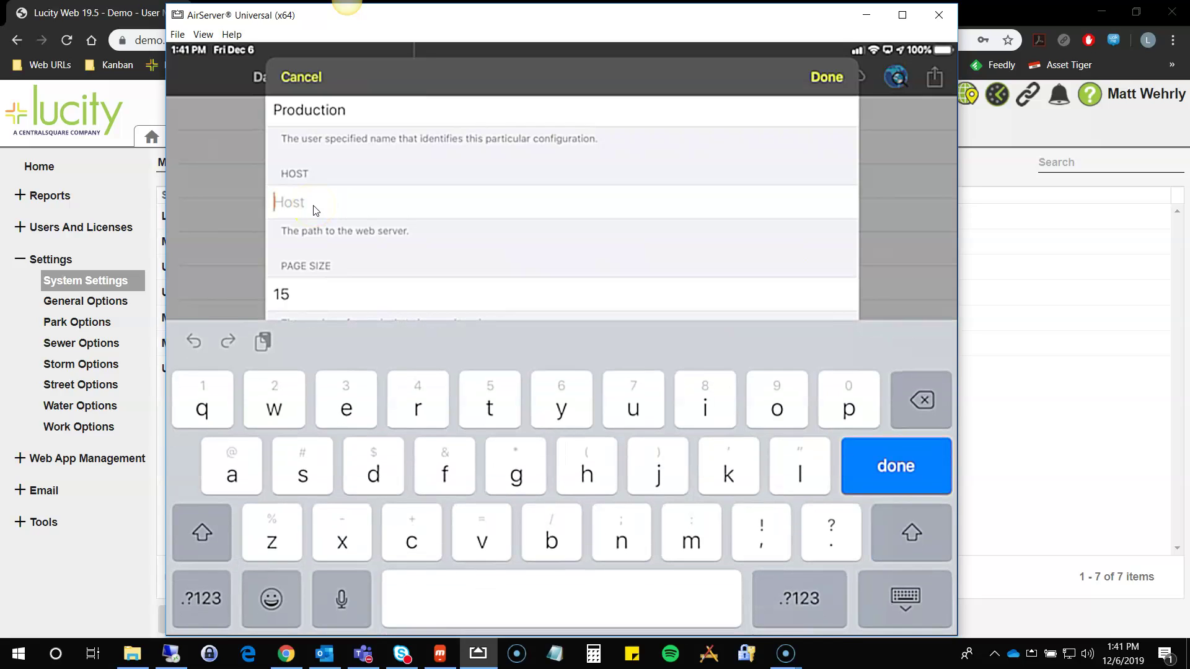
text(demo)
text(.lucit)
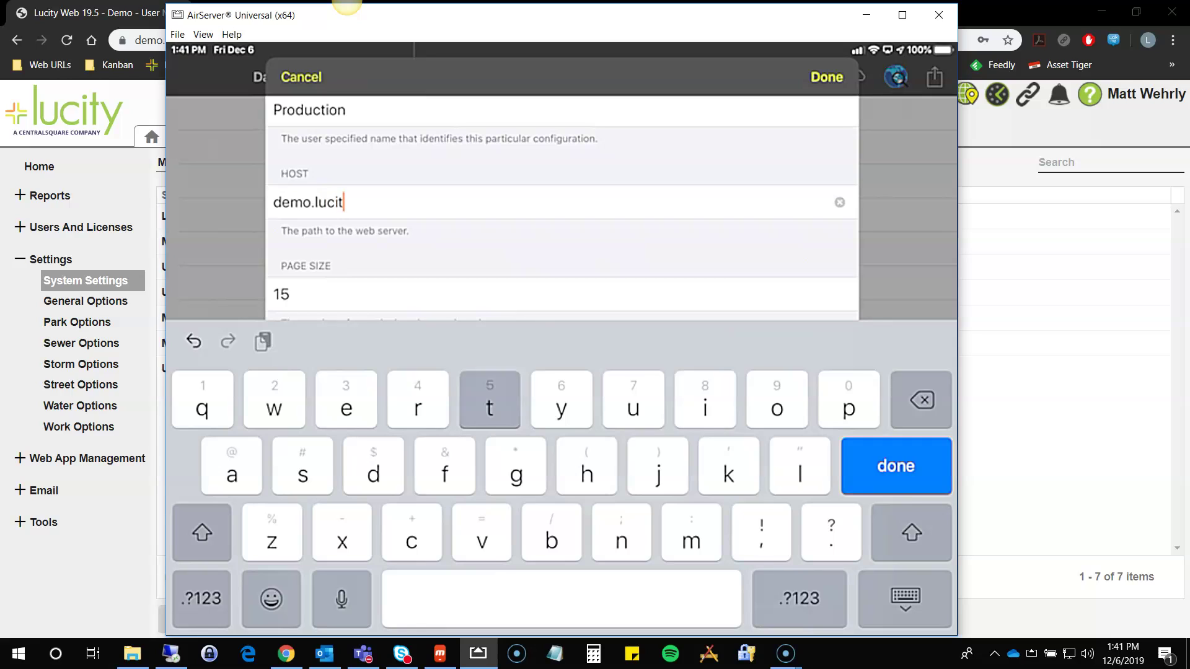
text(y.net)
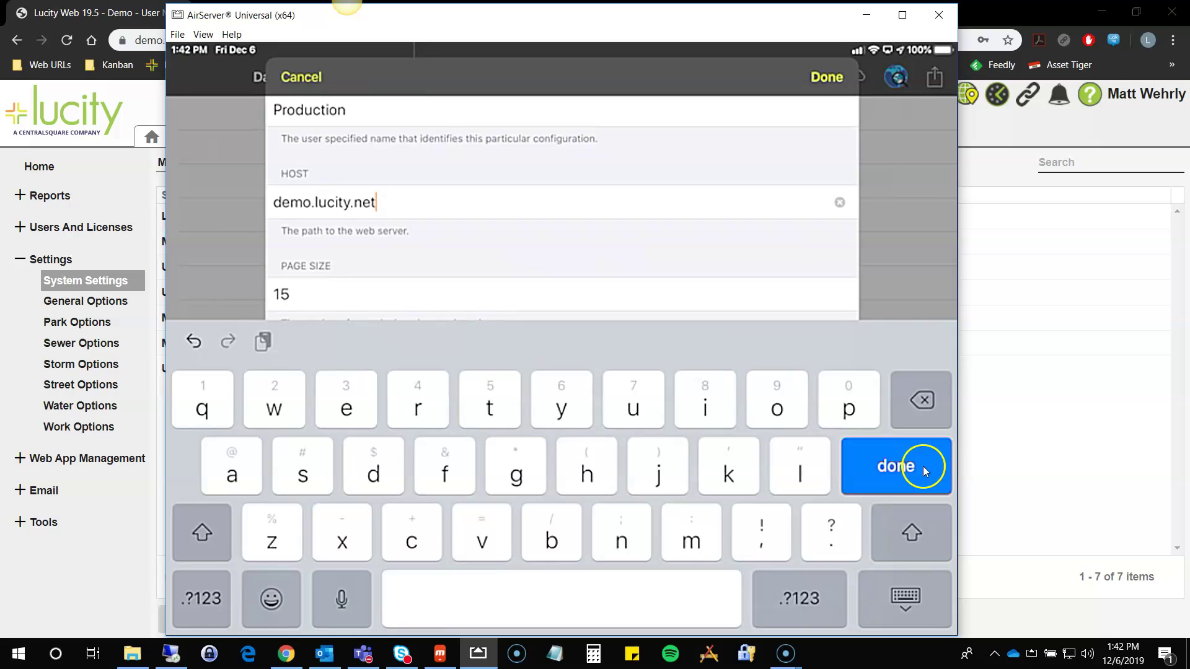
click(900, 476)
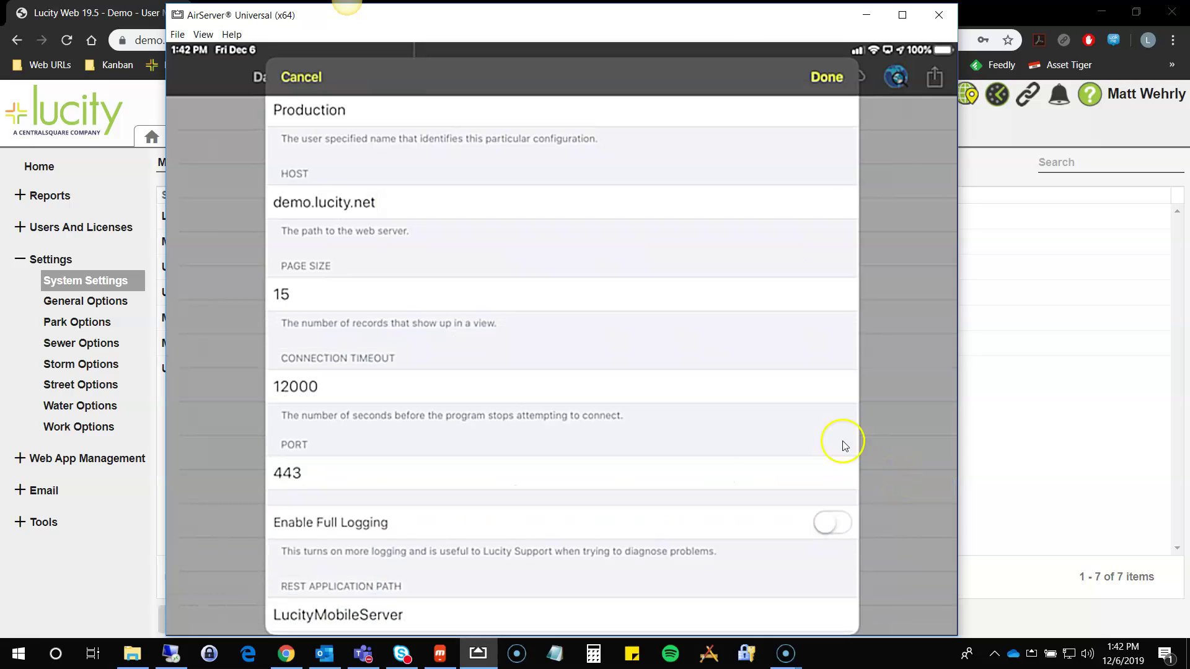
scroll(634, 403, down, 2)
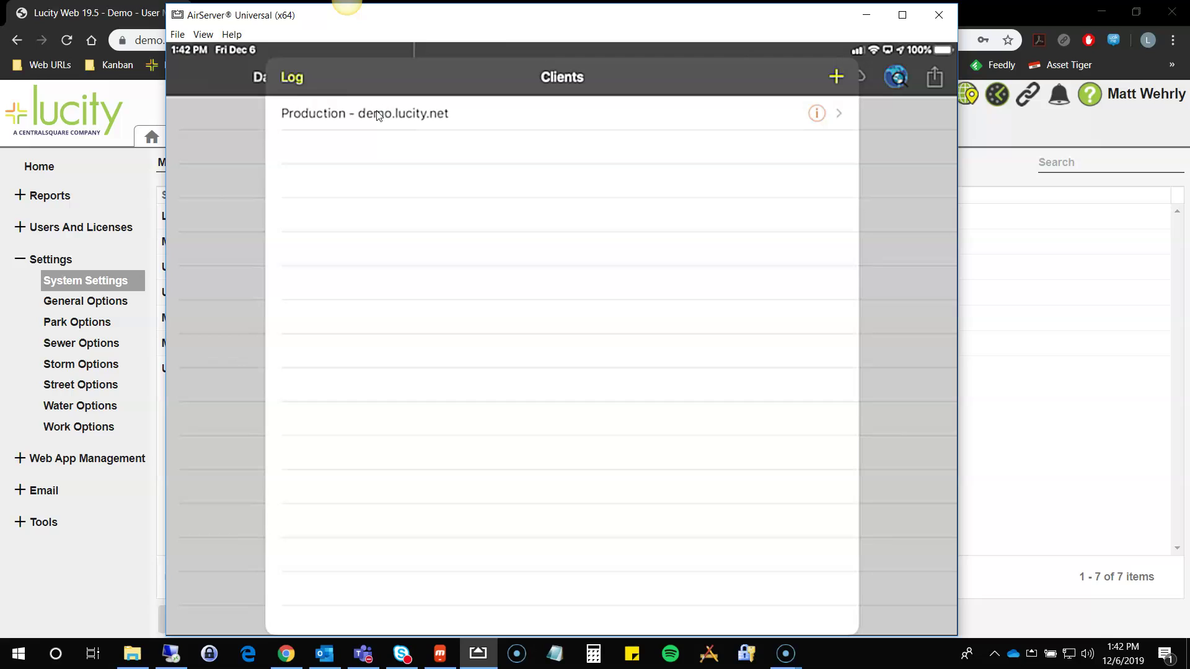
click(378, 114)
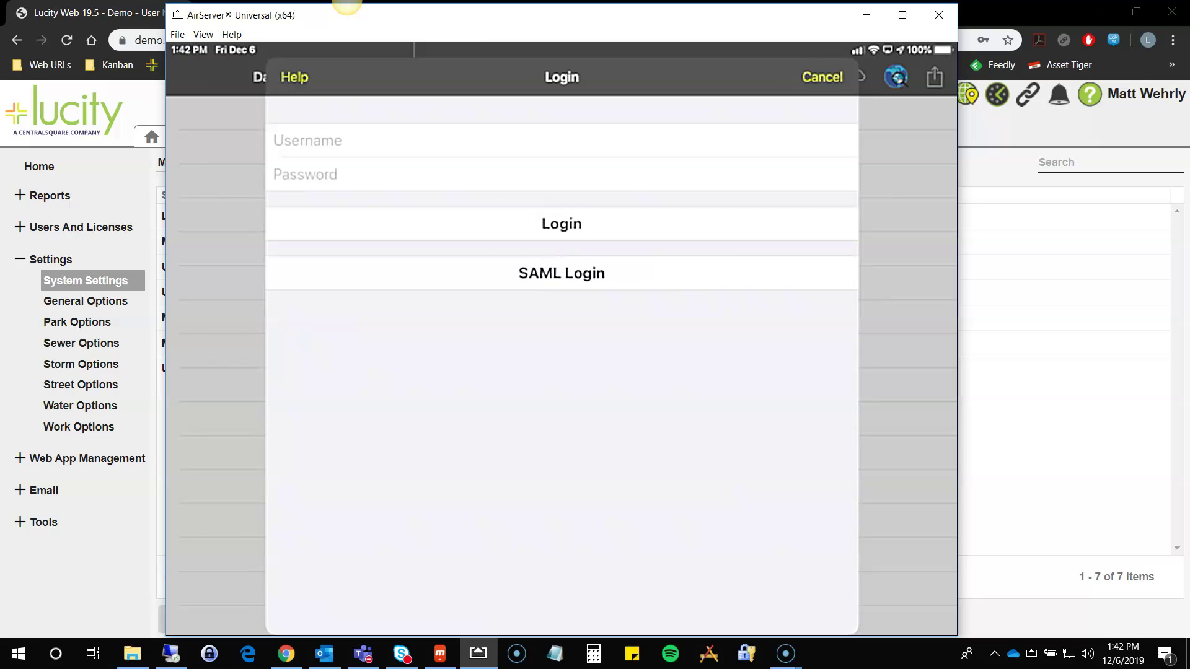
text(m)
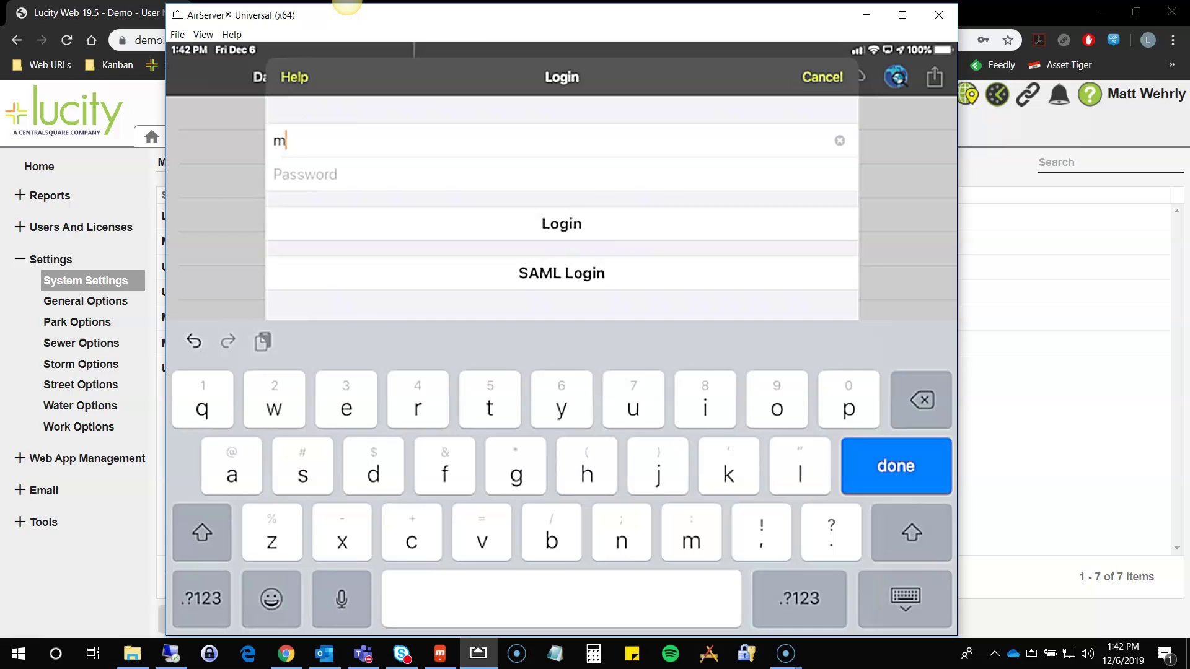
text(attw)
key(Return)
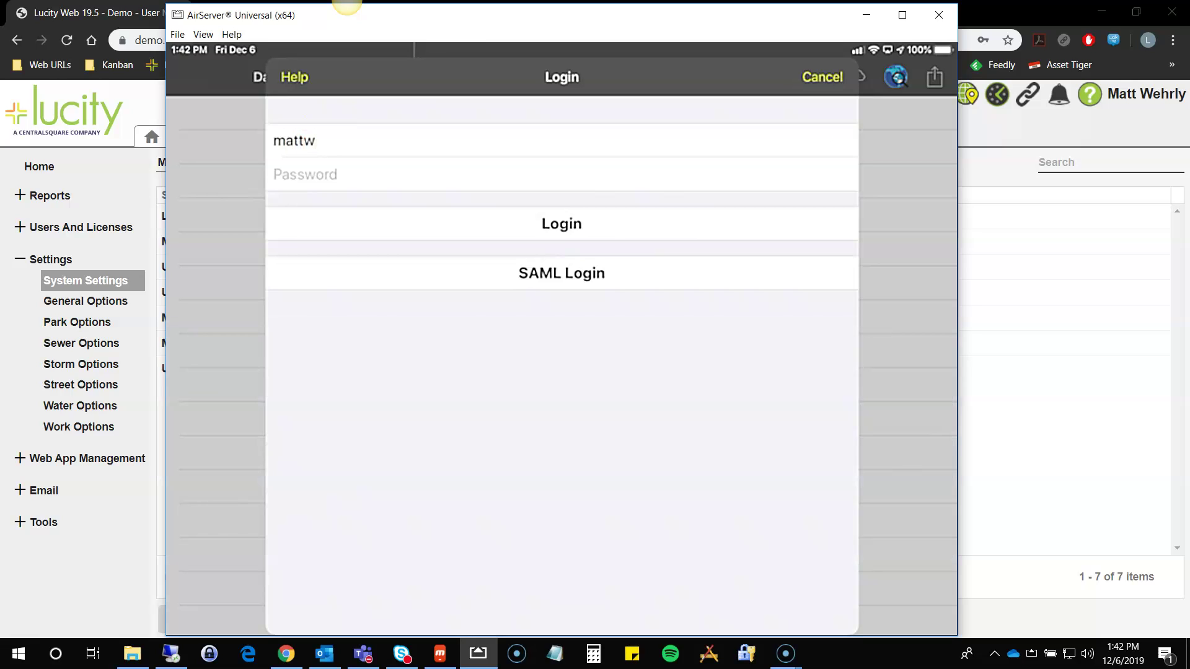
text(password)
Step: Sign in as mattw and wait for the Dashboards > Work screen to load
click(550, 230)
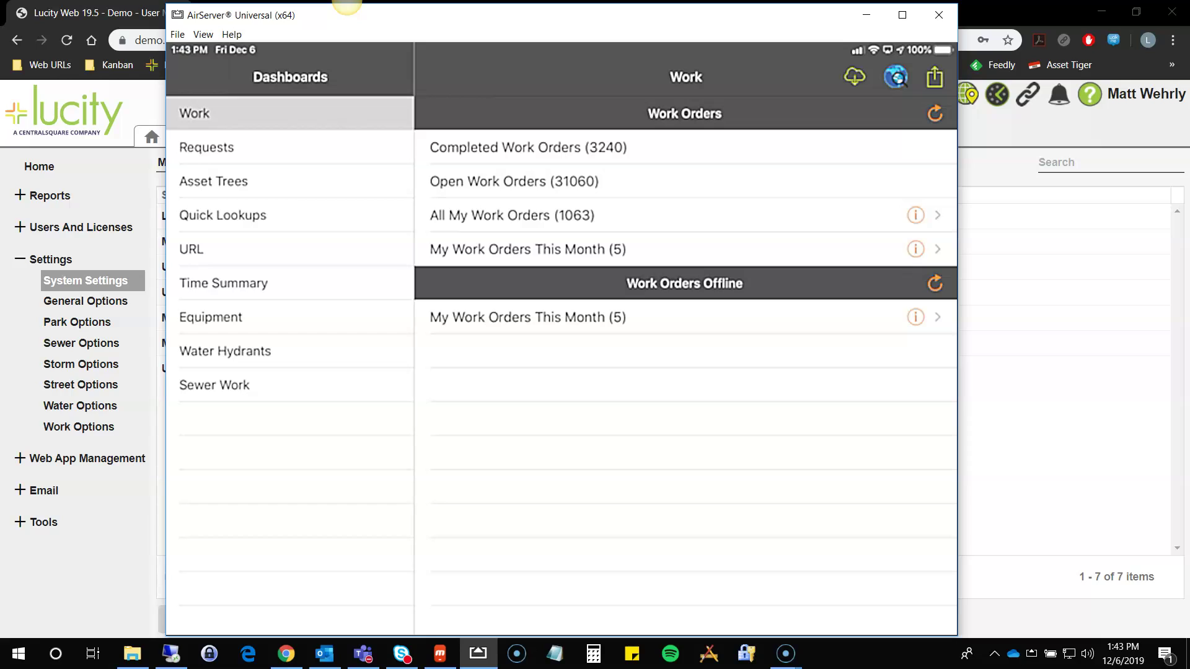
click(936, 75)
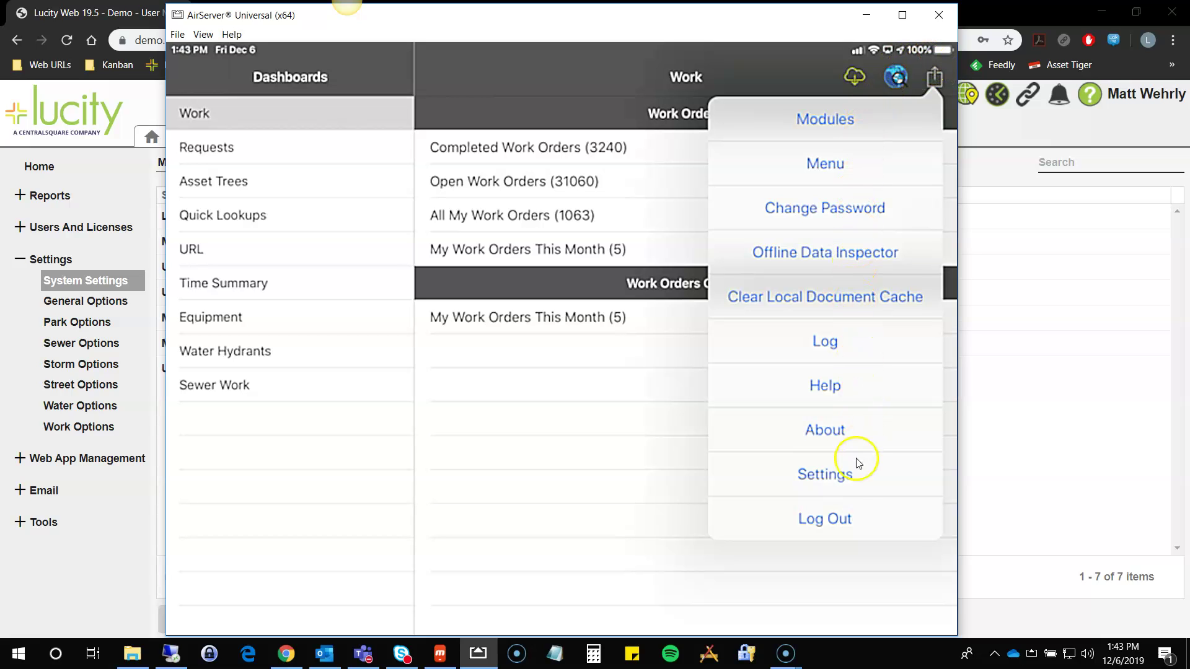
click(834, 488)
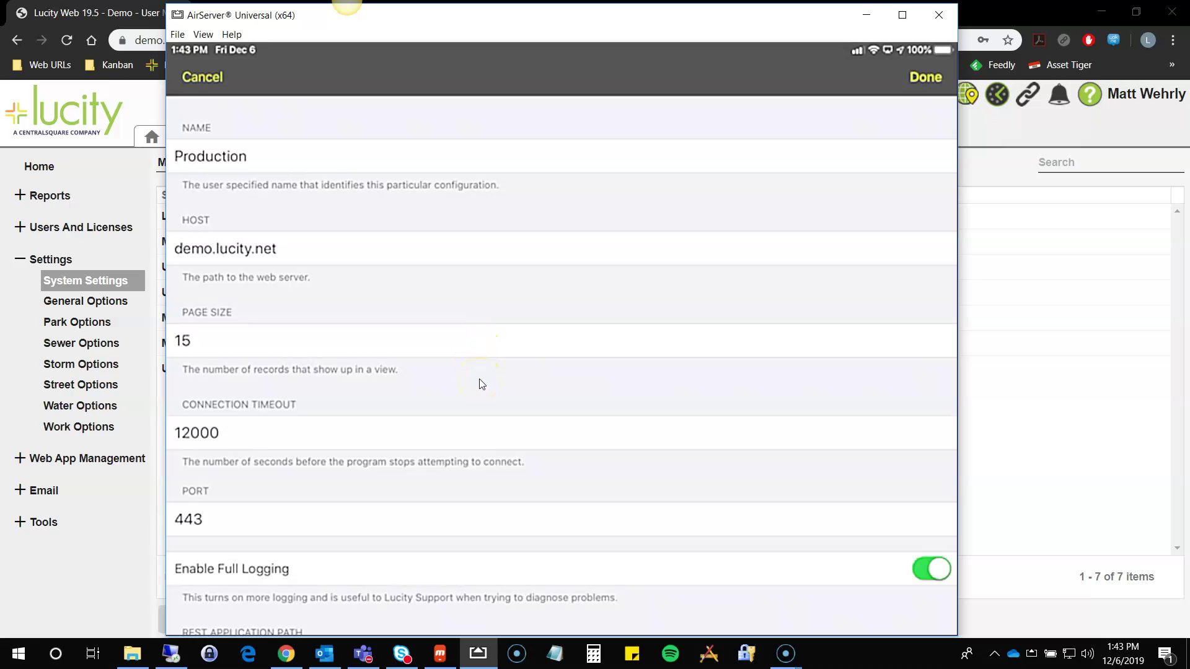
scroll(483, 384, down, 6)
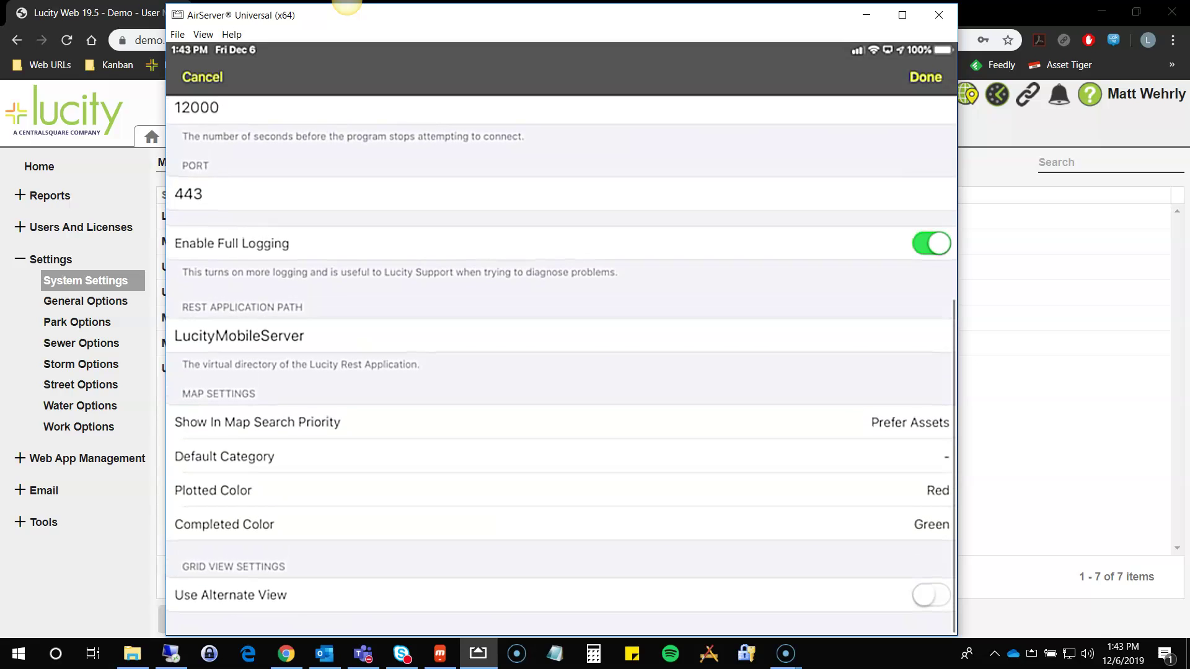
scroll(562, 367, up, 3)
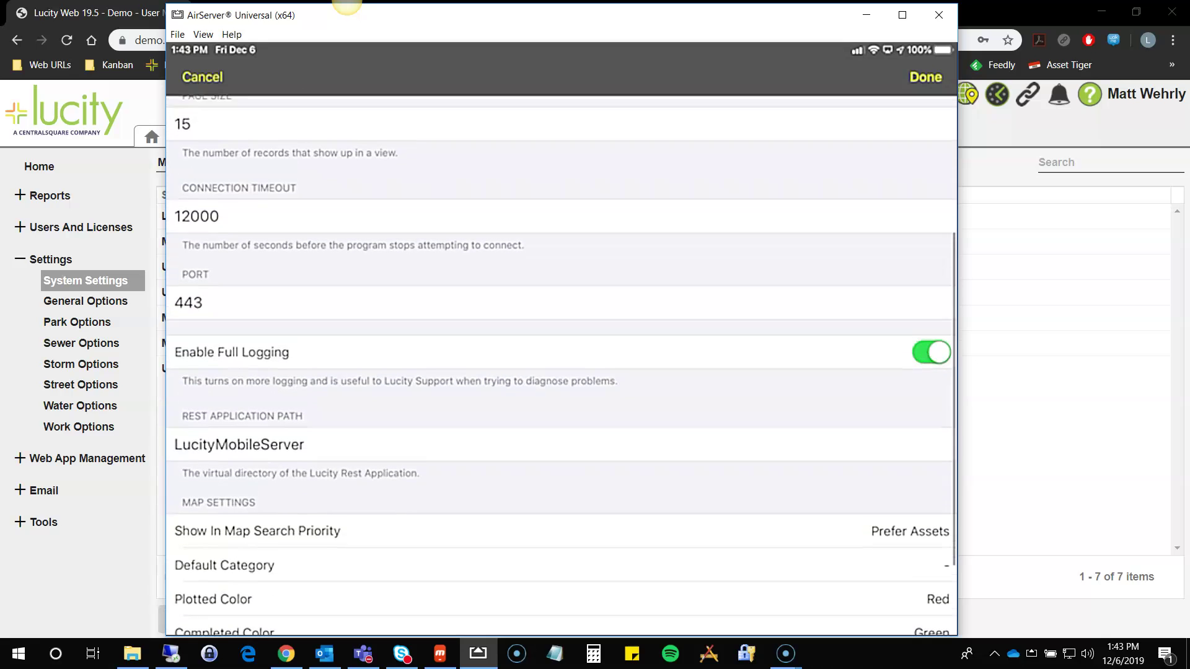
scroll(561, 367, up, 1)
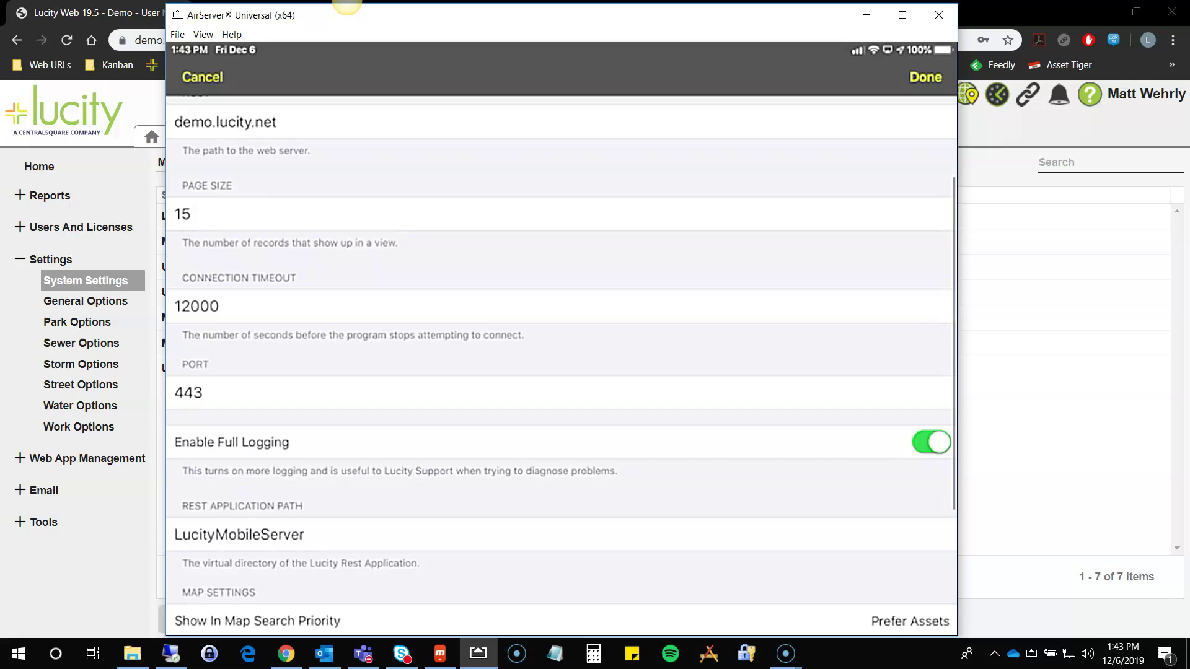